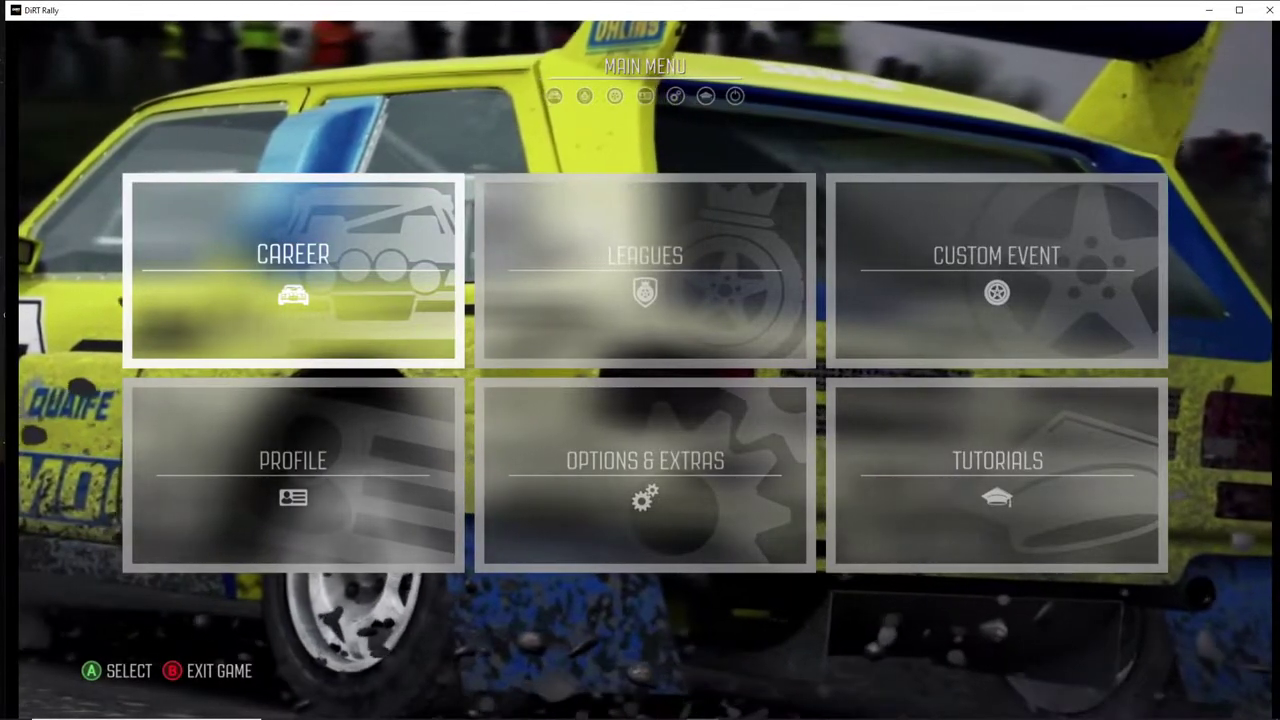
# - Start a custom rally event located in Baumholder, Germany
pyautogui.press('Right')
pyautogui.press('Right')
pyautogui.press('Return')
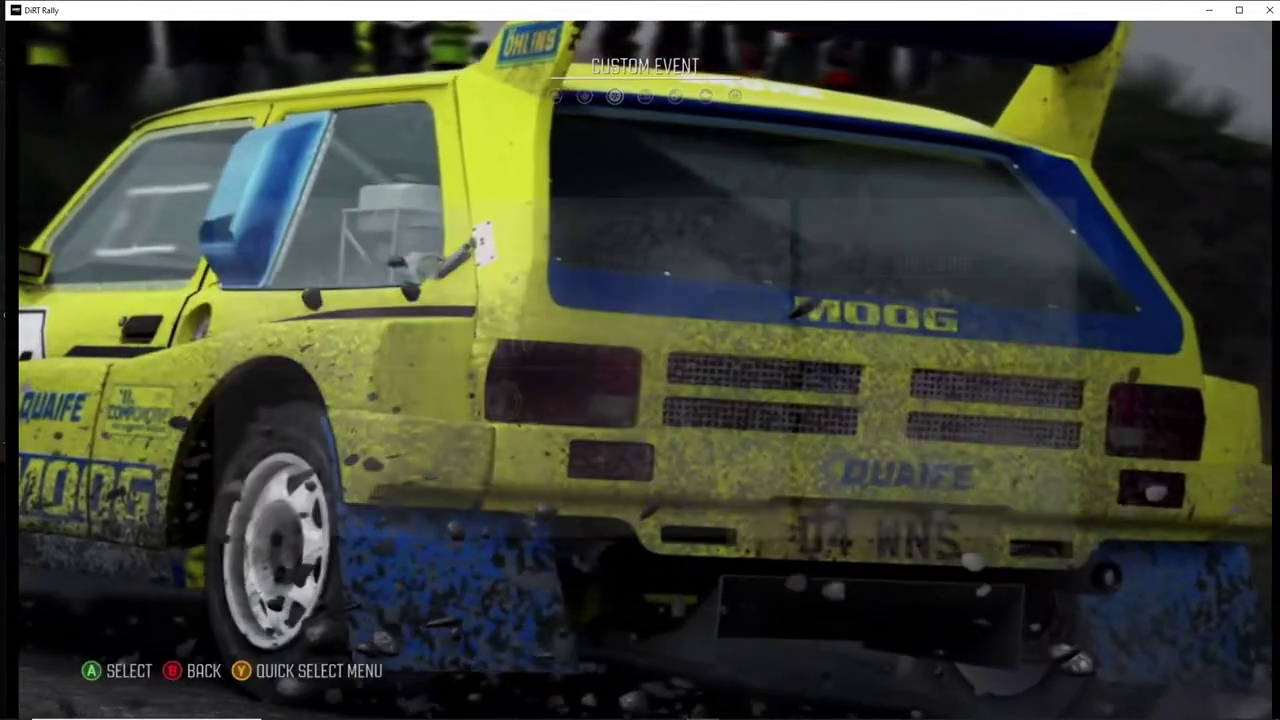
pyautogui.press('Return')
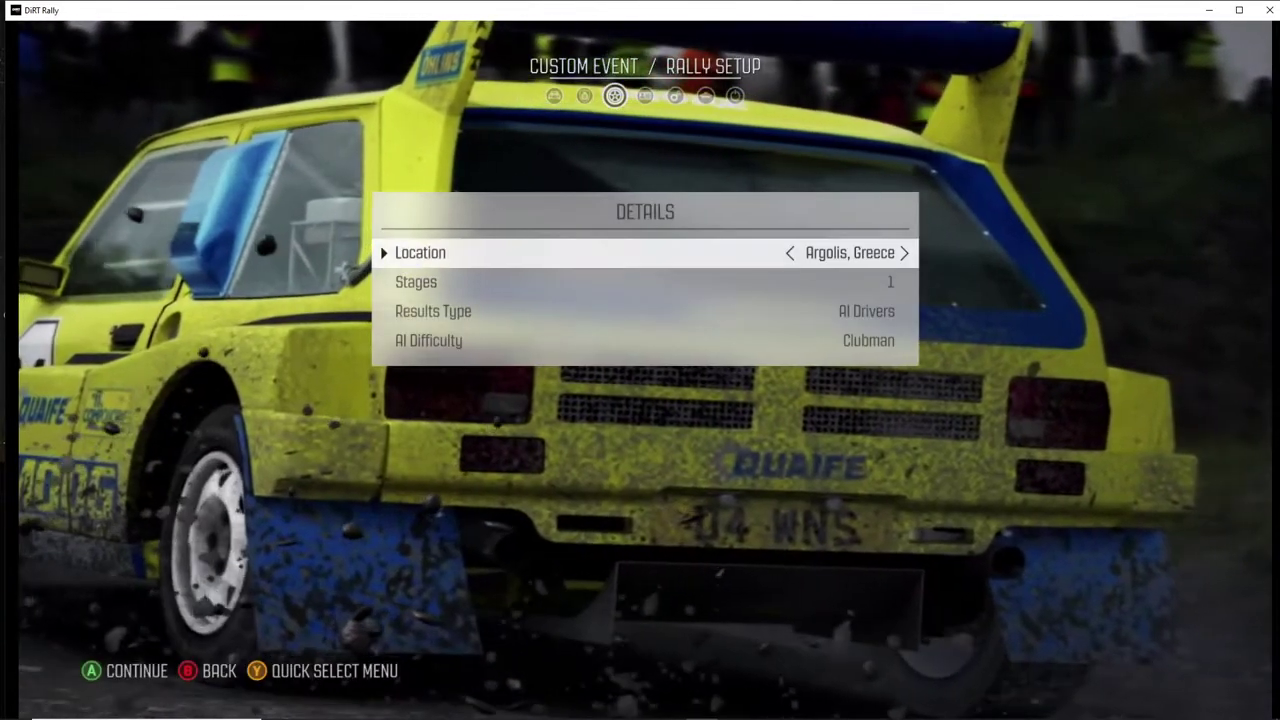
pyautogui.press('Right')
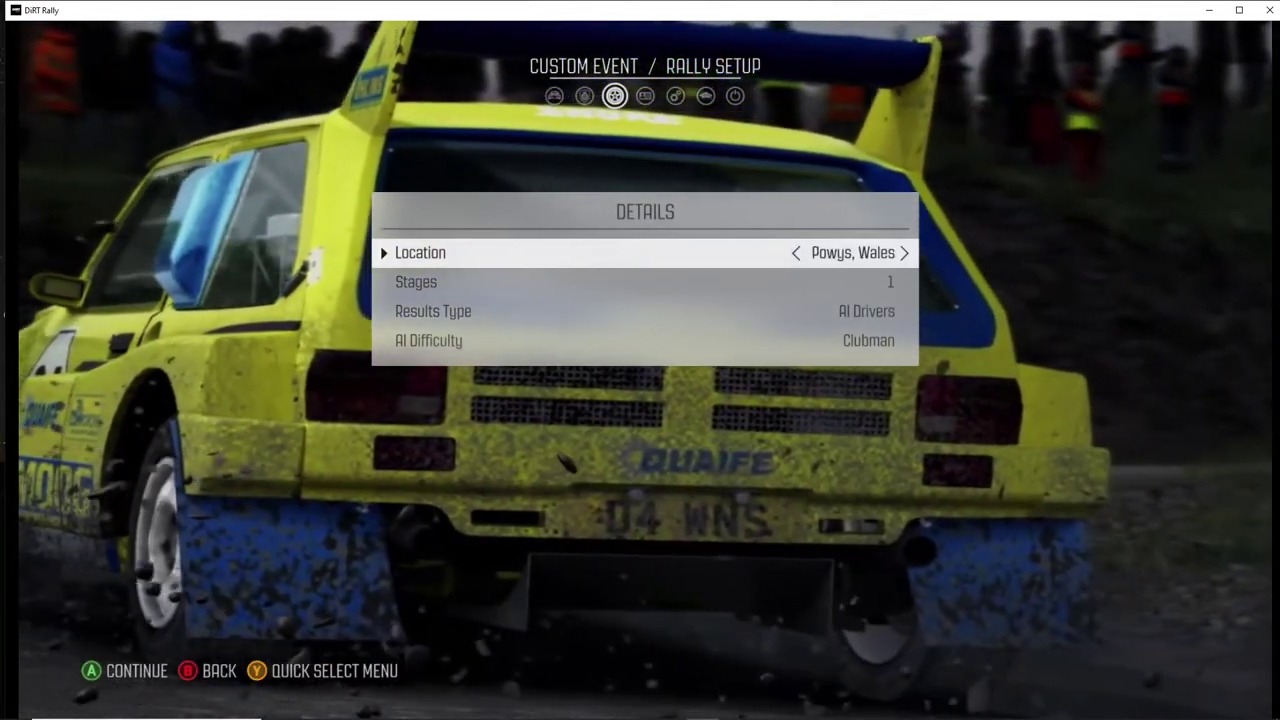
pyautogui.press('Right')
pyautogui.press('Right')
pyautogui.press('Left')
pyautogui.press('Return')
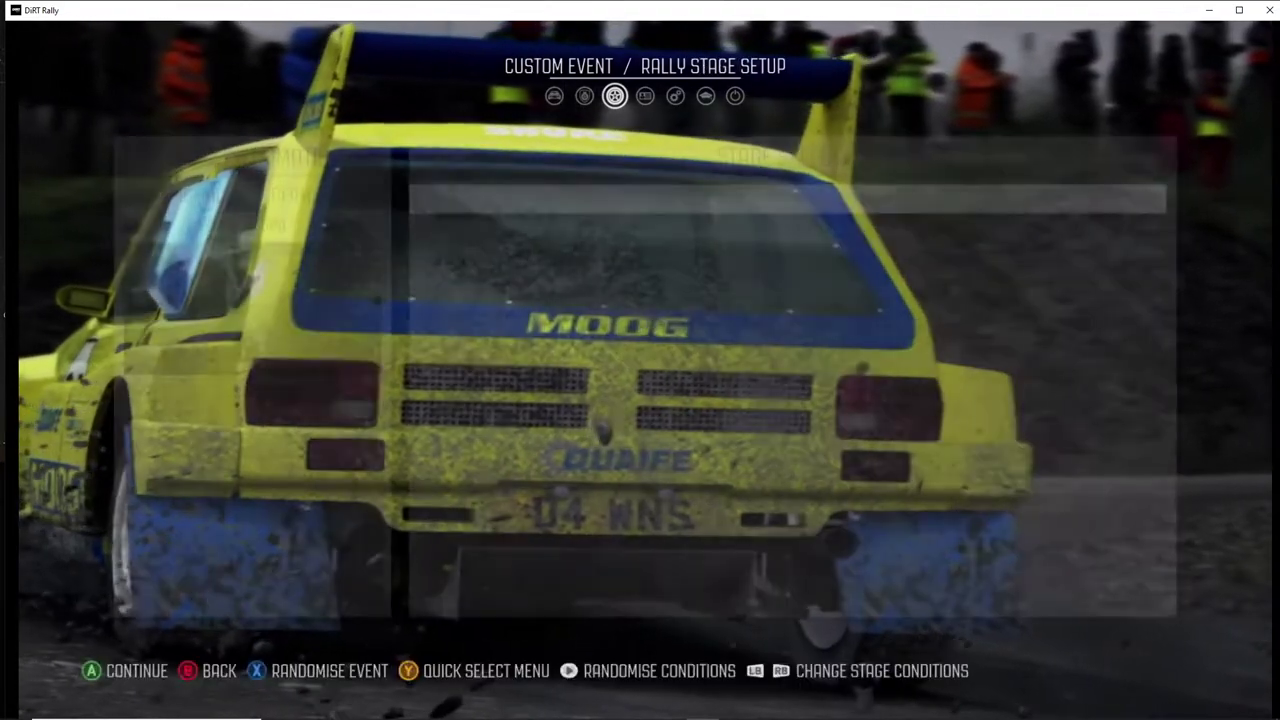
# - Browse the Baumholder stage options for Stage 1
pyautogui.press('Right')
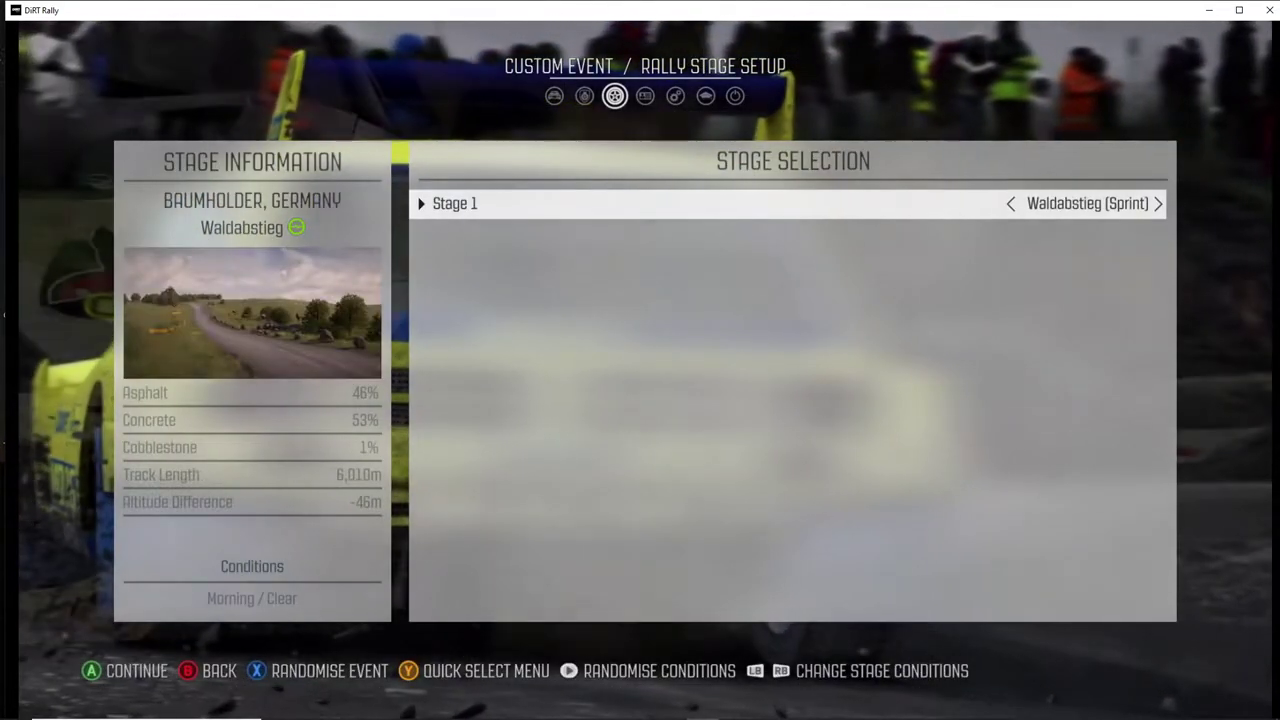
pyautogui.press('Right')
pyautogui.press('Right')
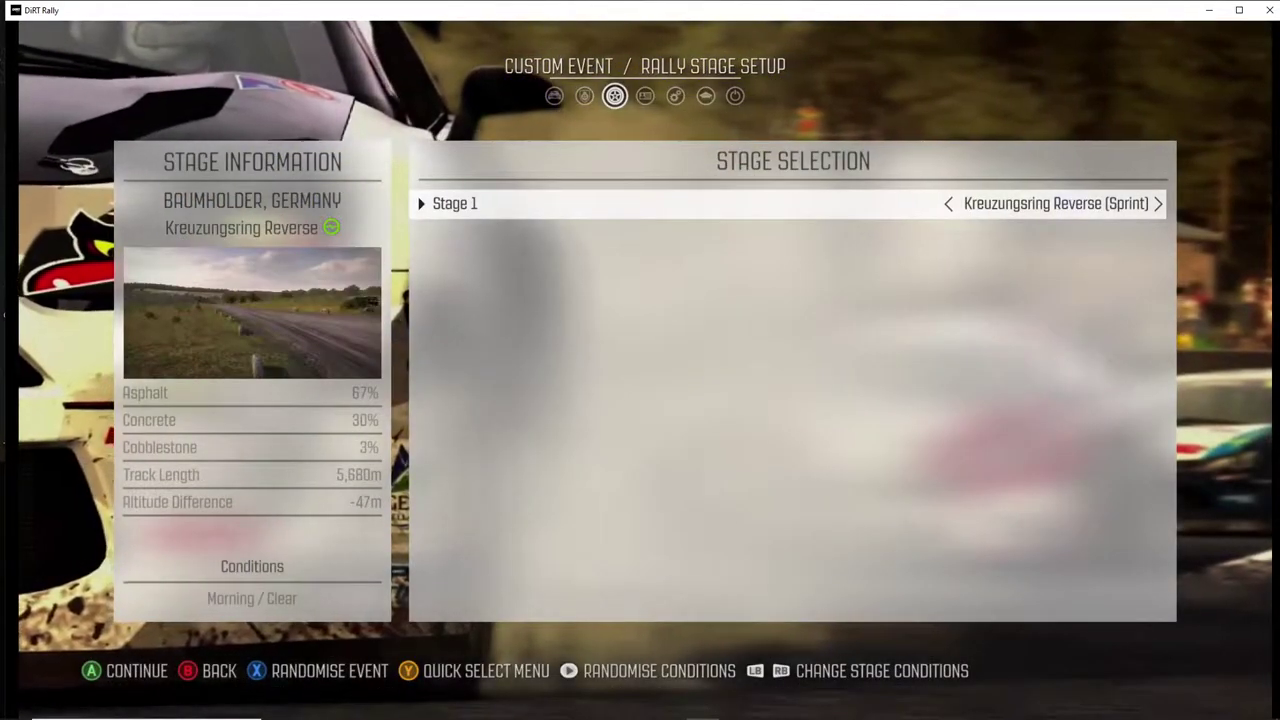
pyautogui.press('Right')
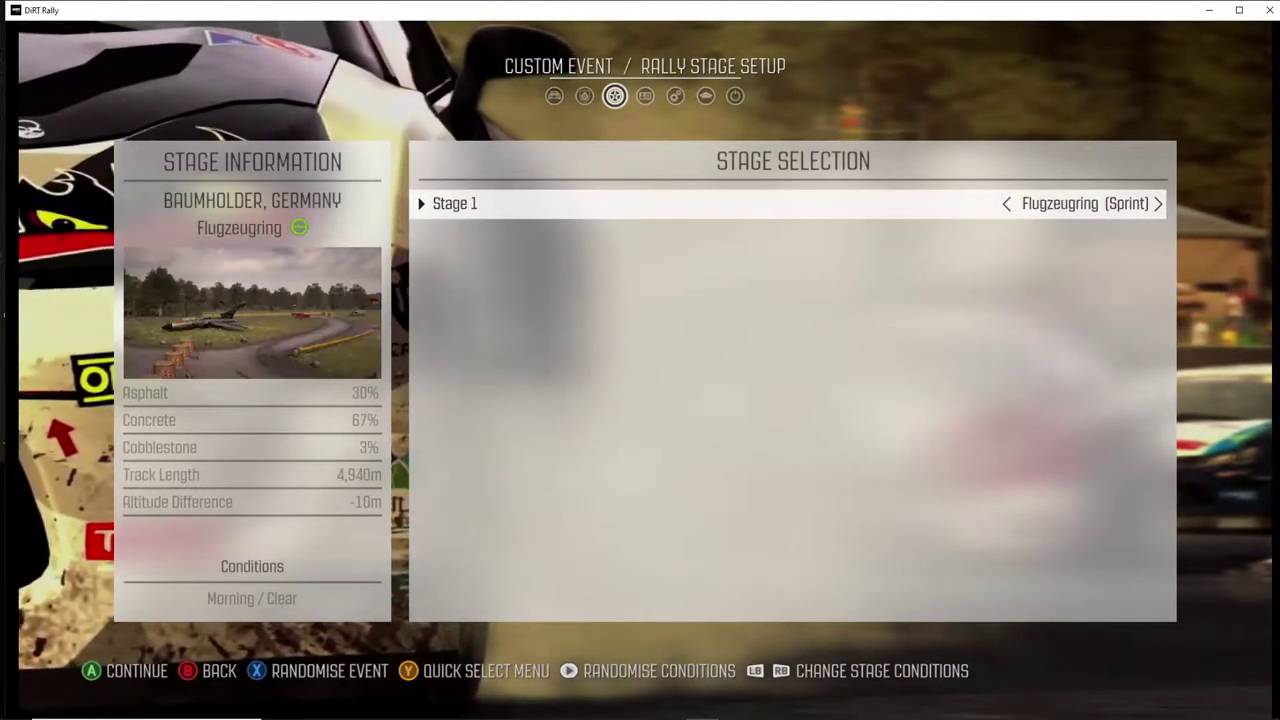
pyautogui.press('Right')
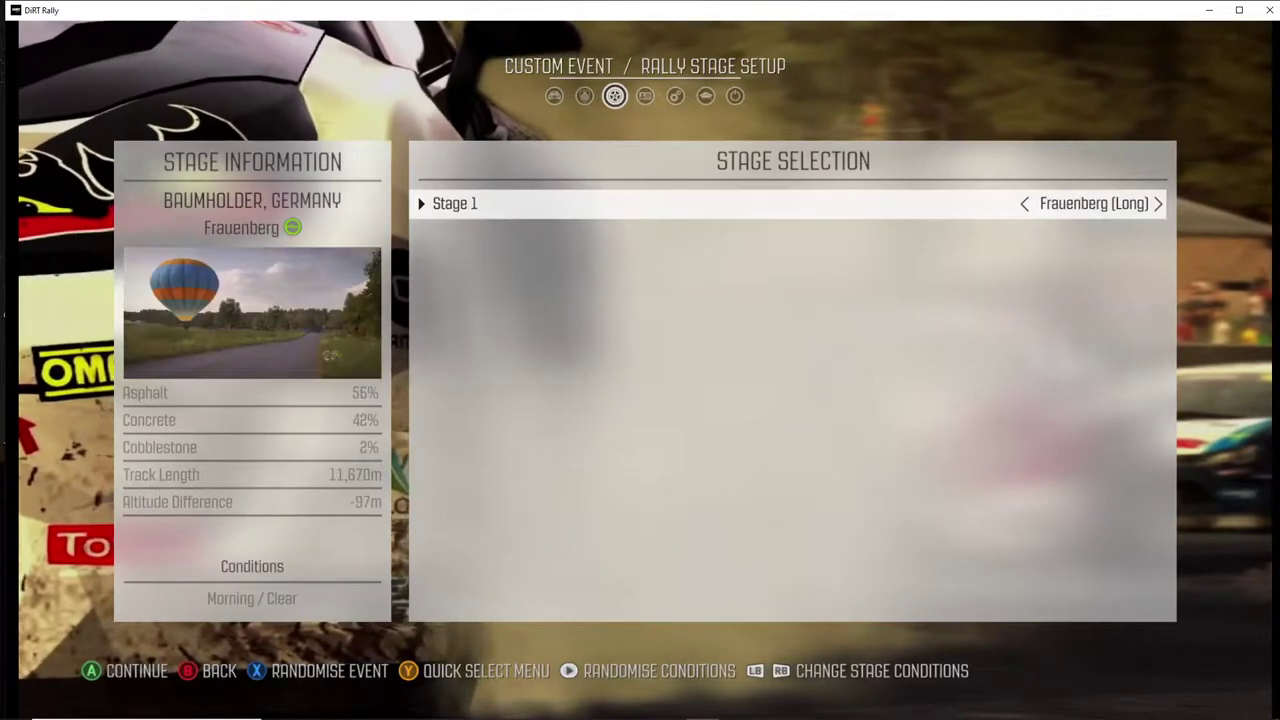
pyautogui.press('Right')
pyautogui.press('Right')
pyautogui.press('Right')
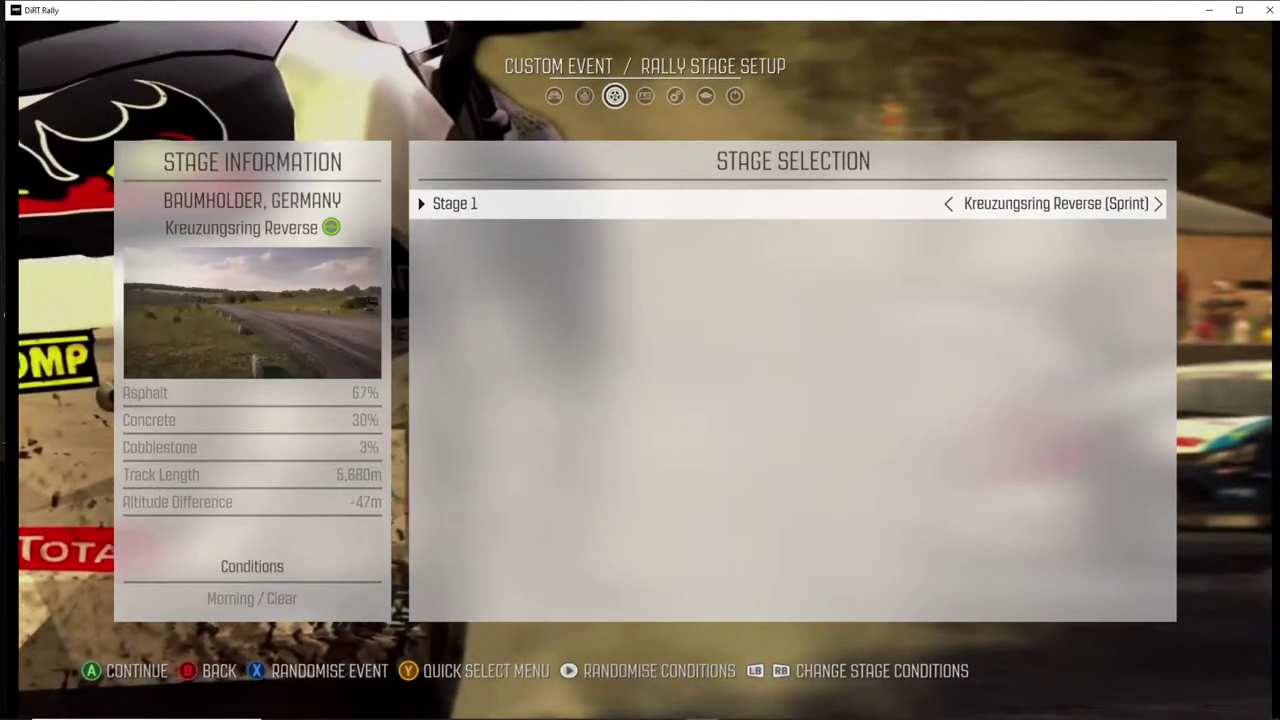
pyautogui.press('Right')
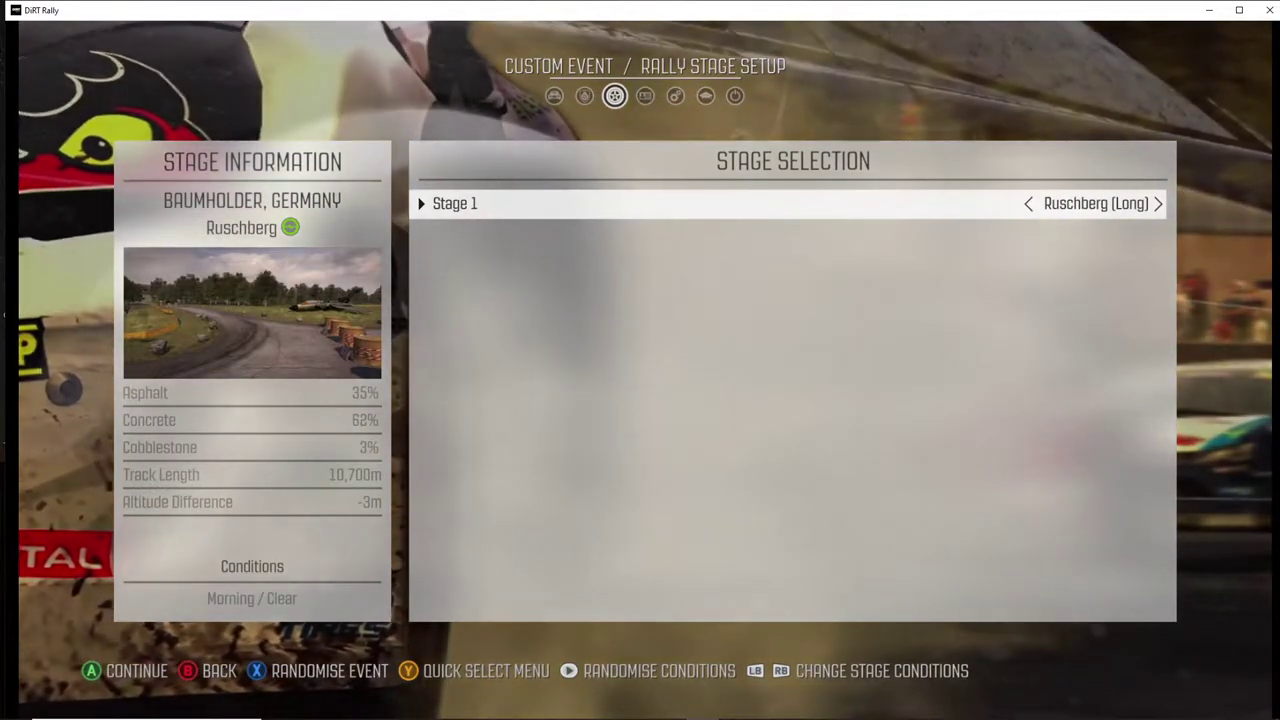
# - Set Stage 1 to Kreuzungsring Reverse (Sprint) and pick the 2010s Hyundai Rally car
pyautogui.press('Left')
pyautogui.press('Return')
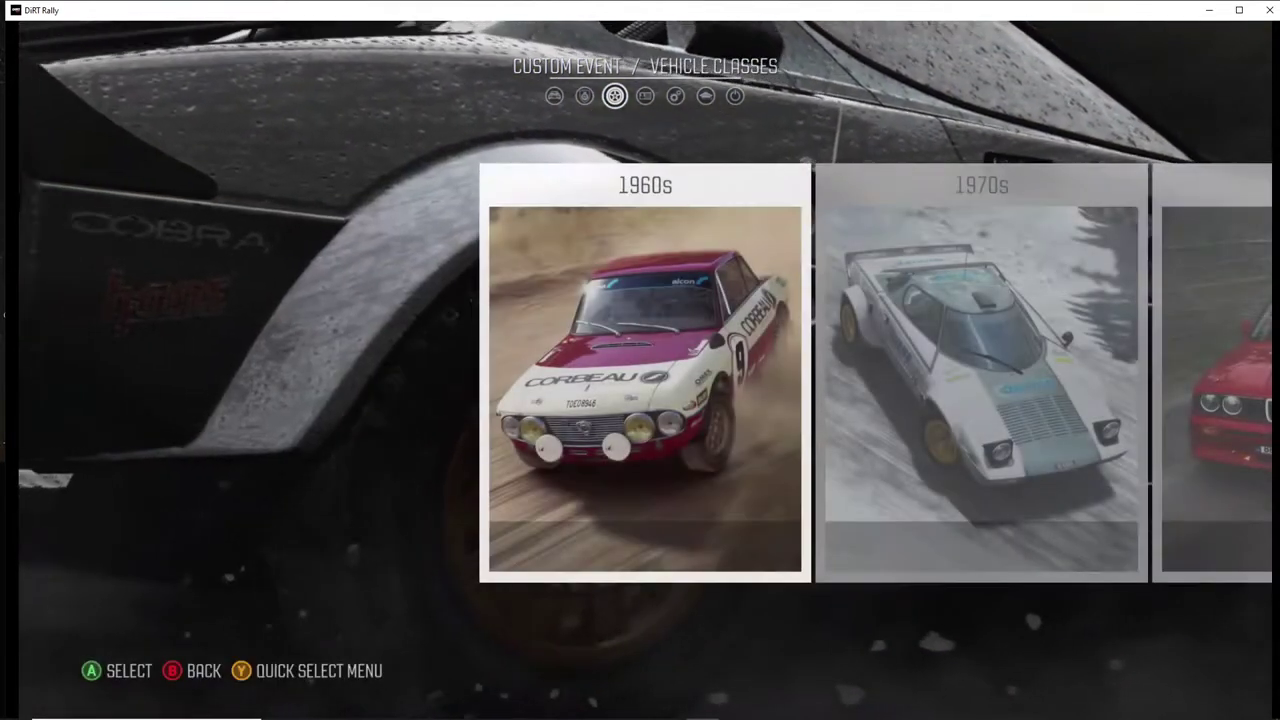
pyautogui.press('Right')
pyautogui.press('Right')
pyautogui.press('Right')
pyautogui.press('Right')
pyautogui.press('Right')
pyautogui.press('Right')
pyautogui.press('Right')
pyautogui.press('Right')
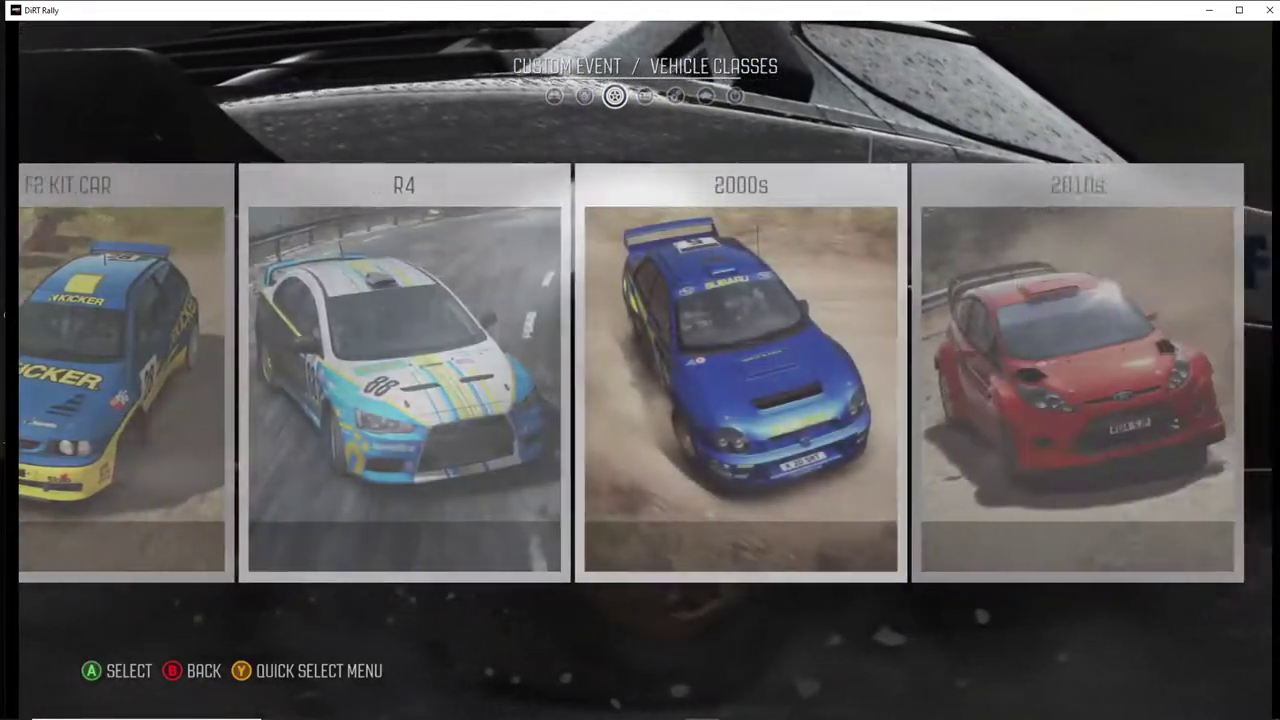
pyautogui.press('Right')
pyautogui.press('Return')
pyautogui.press('Right')
pyautogui.press('Right')
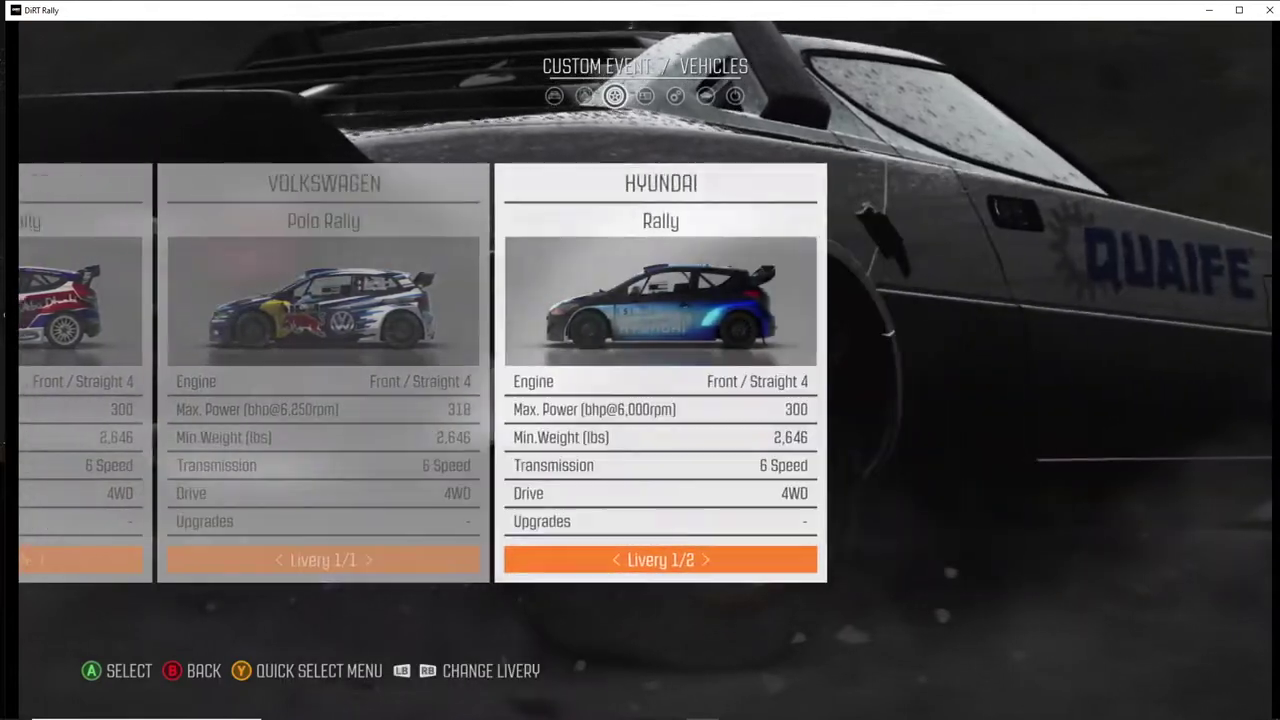
pyautogui.press('Return')
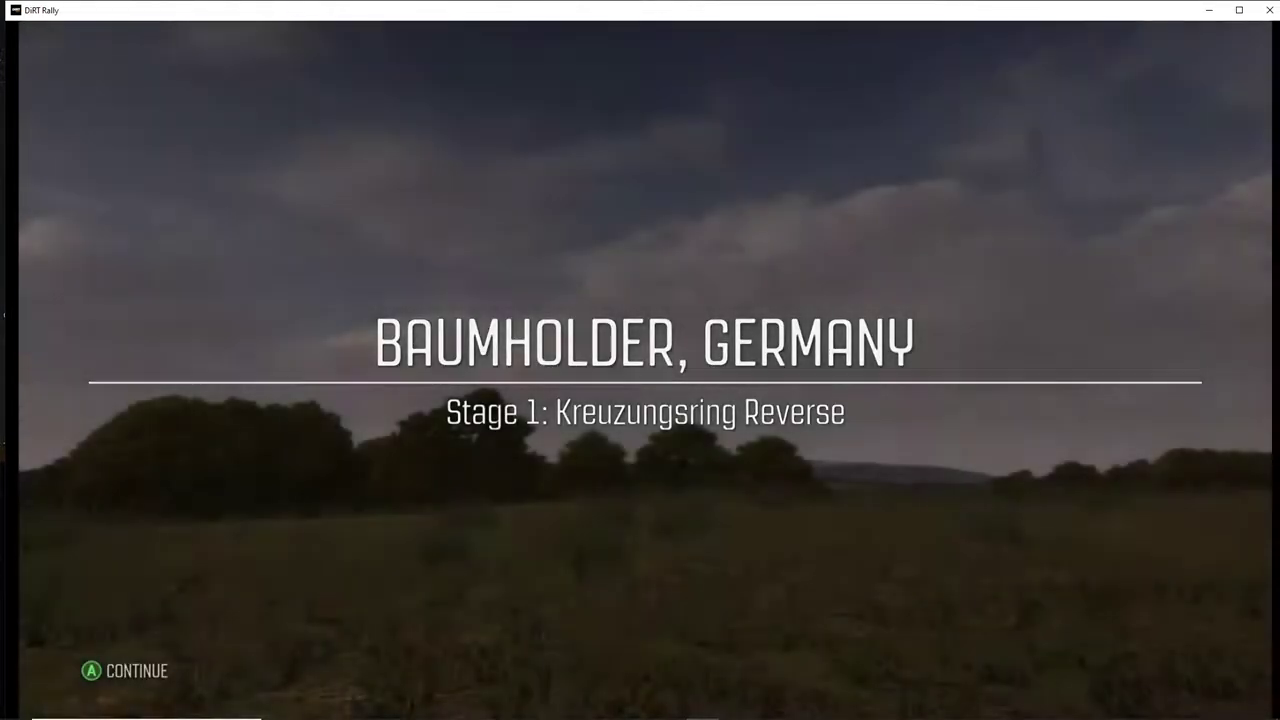
# - Continue past the Kreuzungsring Reverse stage introduction
pyautogui.press('Return')
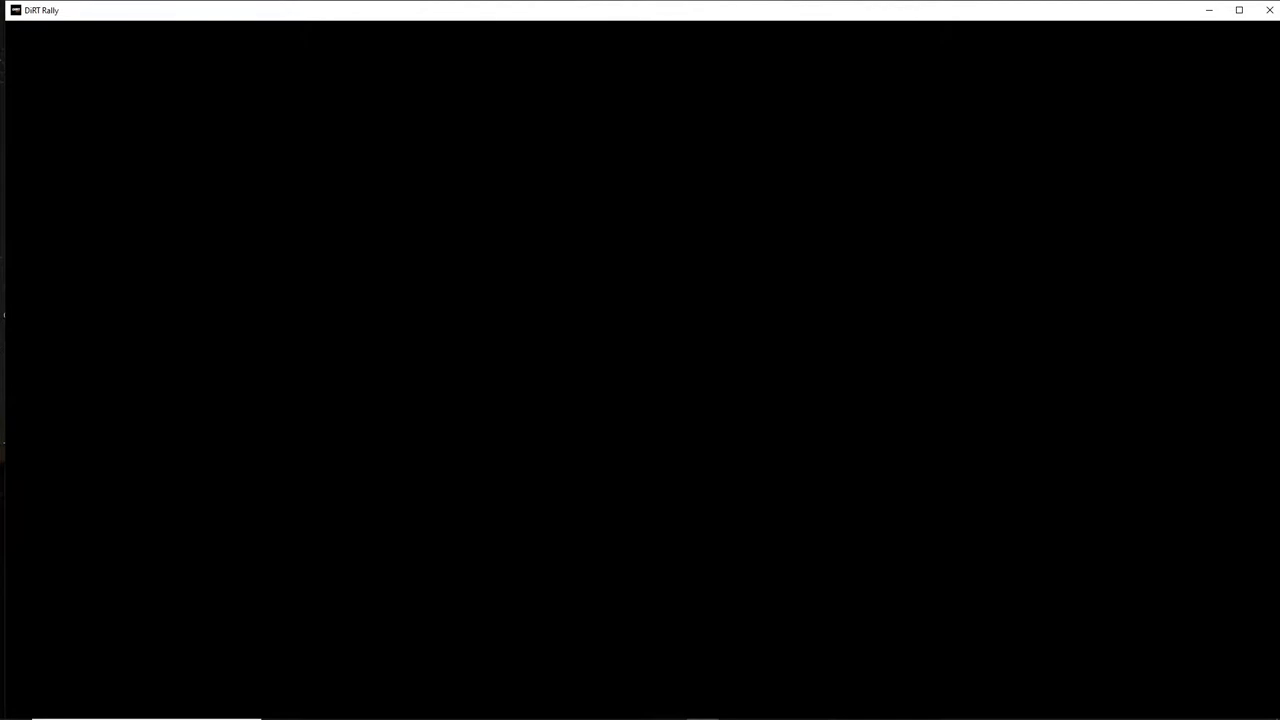
# - Dismiss the stage results and Event Results screens after finishing
pyautogui.press('Return')
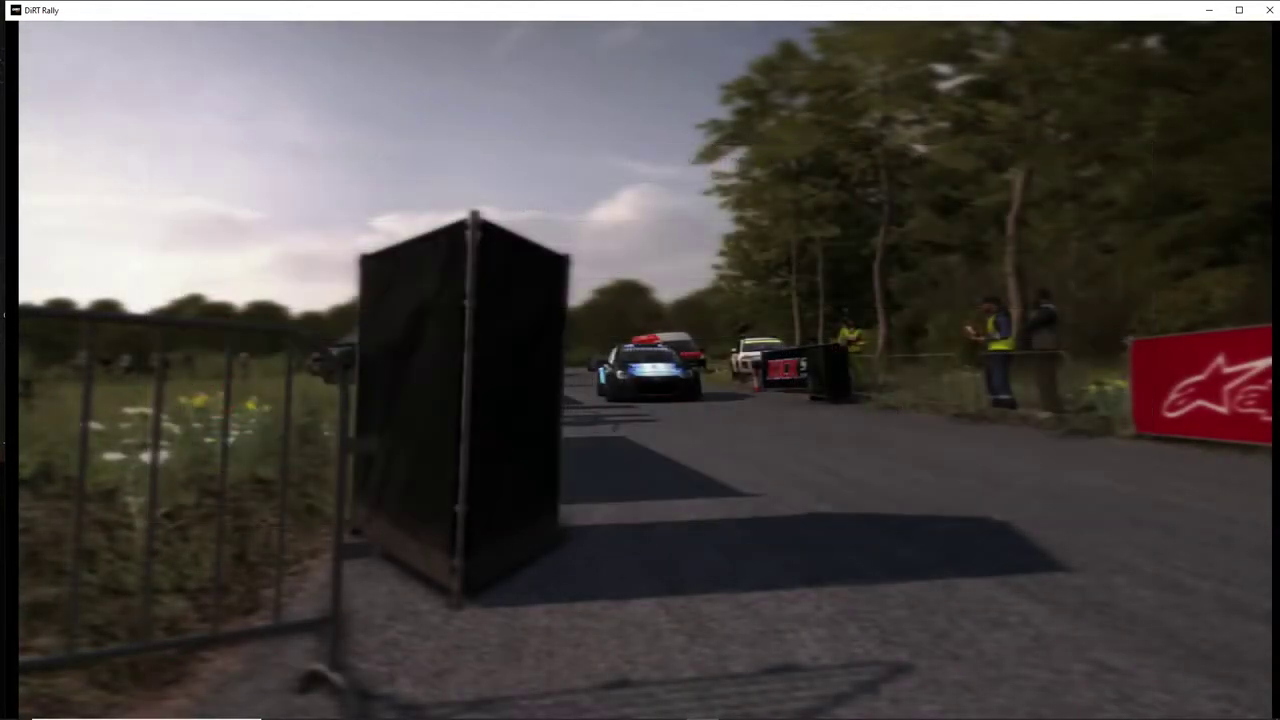
pyautogui.press('Return')
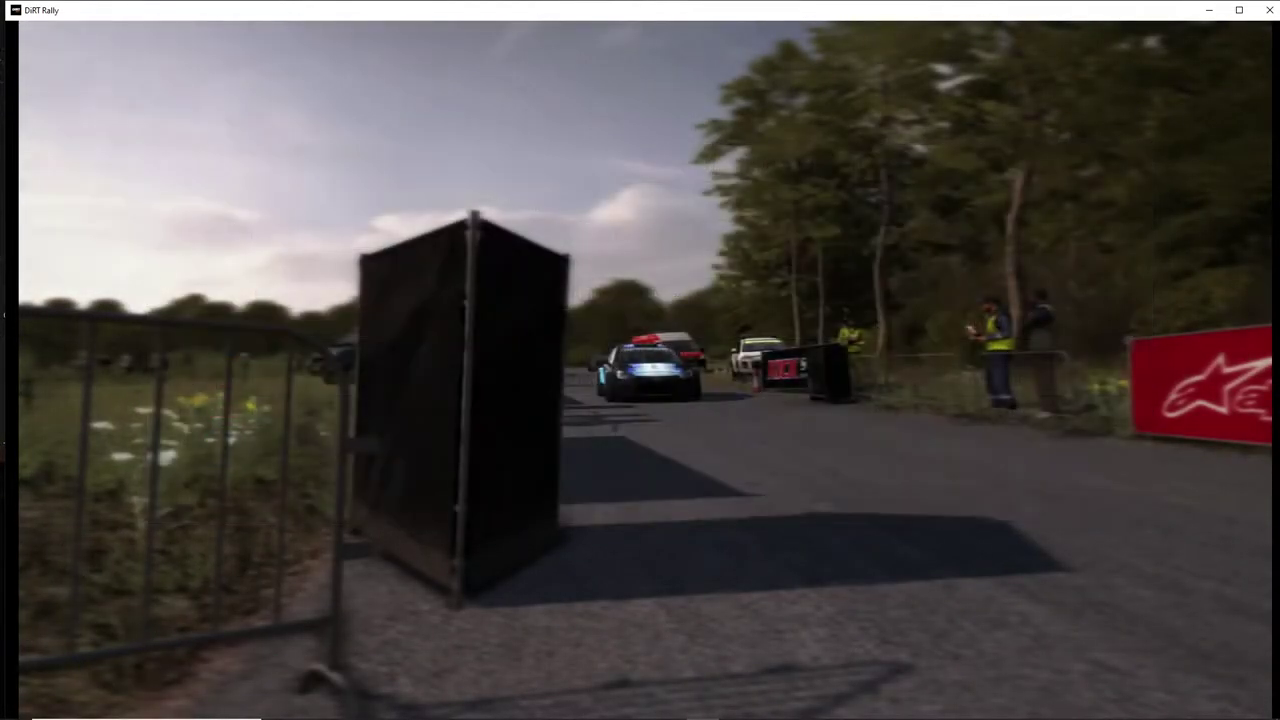